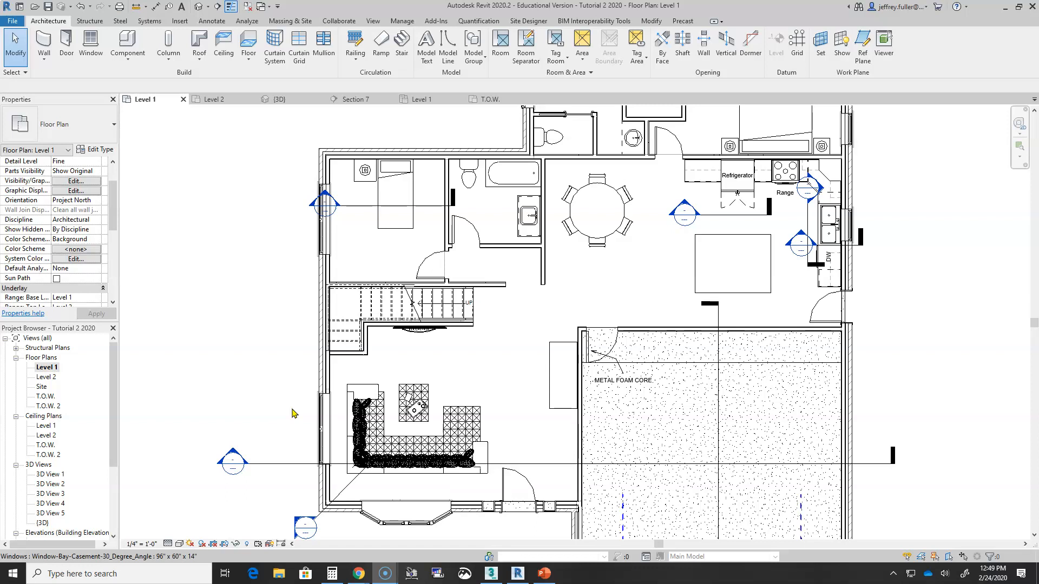
- Hide the sectional sofa element in the living room of the Level 1 floor plan
scroll(422, 411, up, 2)
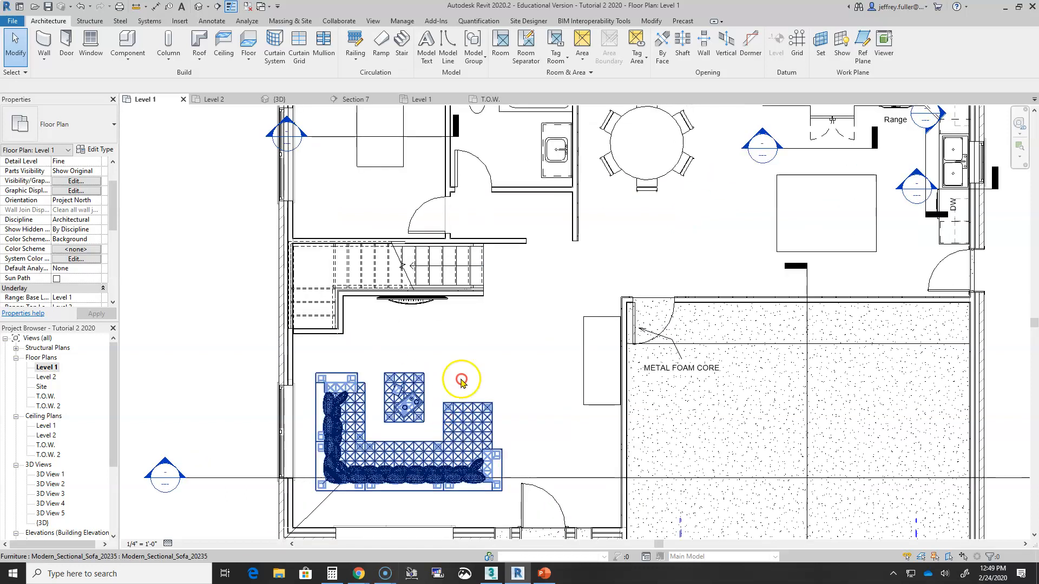
middle_drag(550, 410, 560, 331)
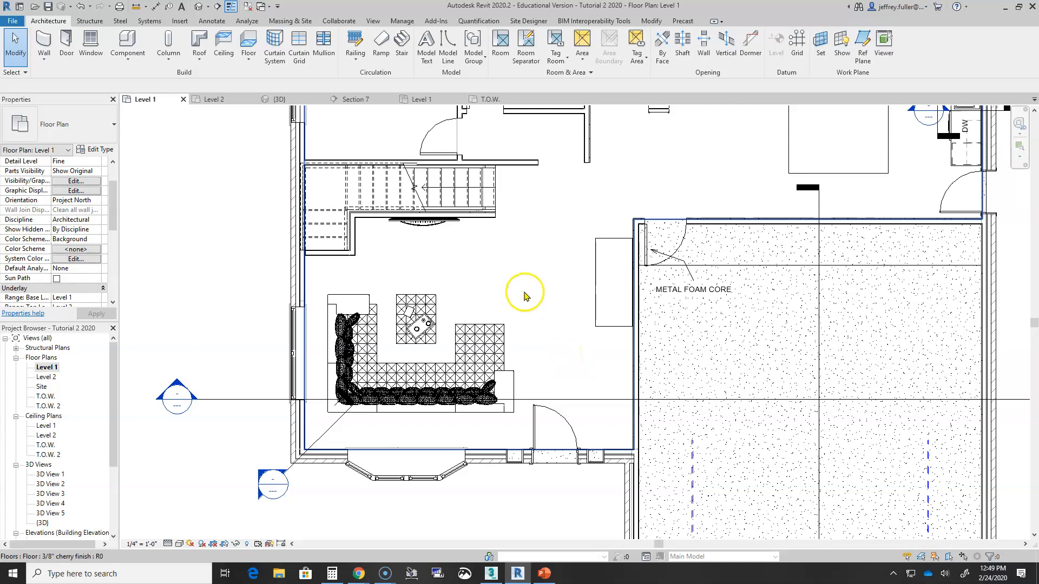
right_click(495, 360)
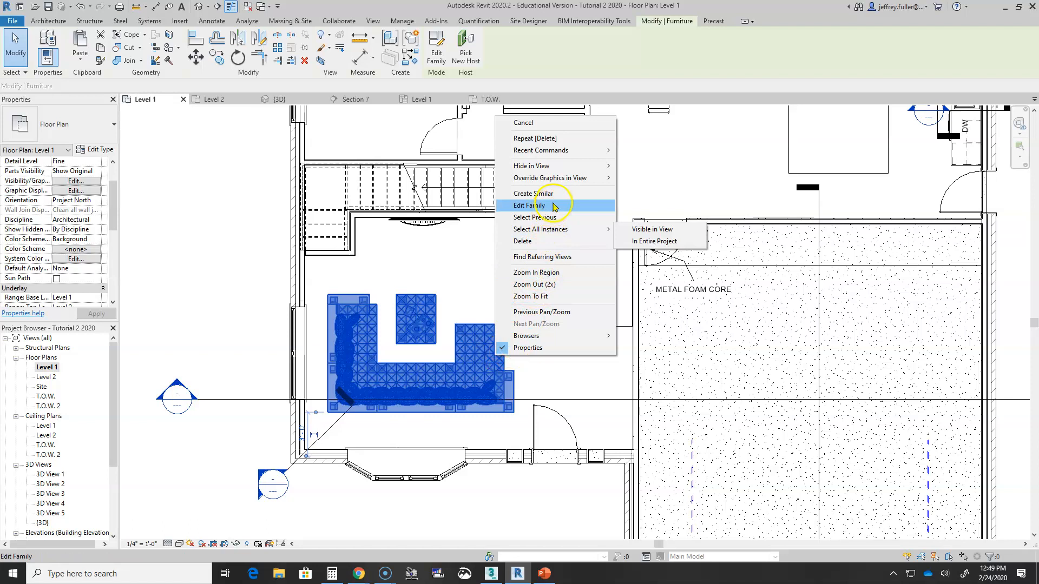
mouse_move(605, 166)
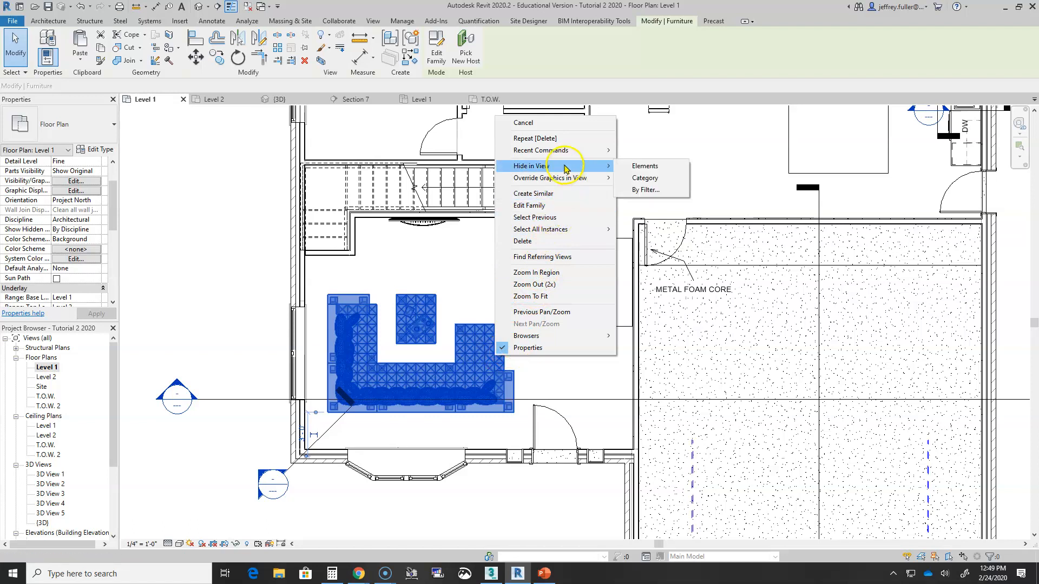
click(639, 168)
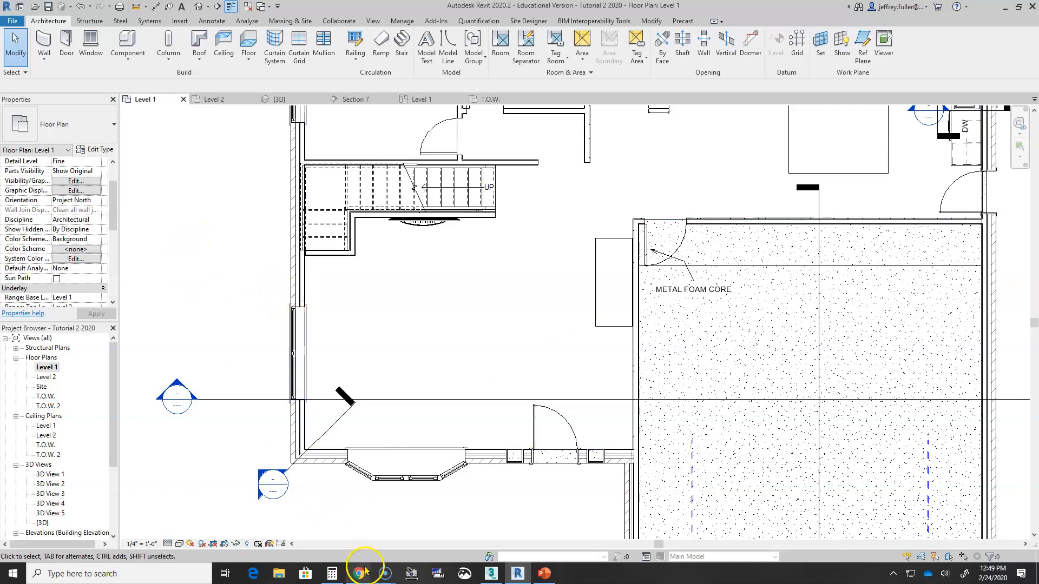
- Switch to the RevitCity page in Chrome and open its Downloads section
mouse_move(364, 571)
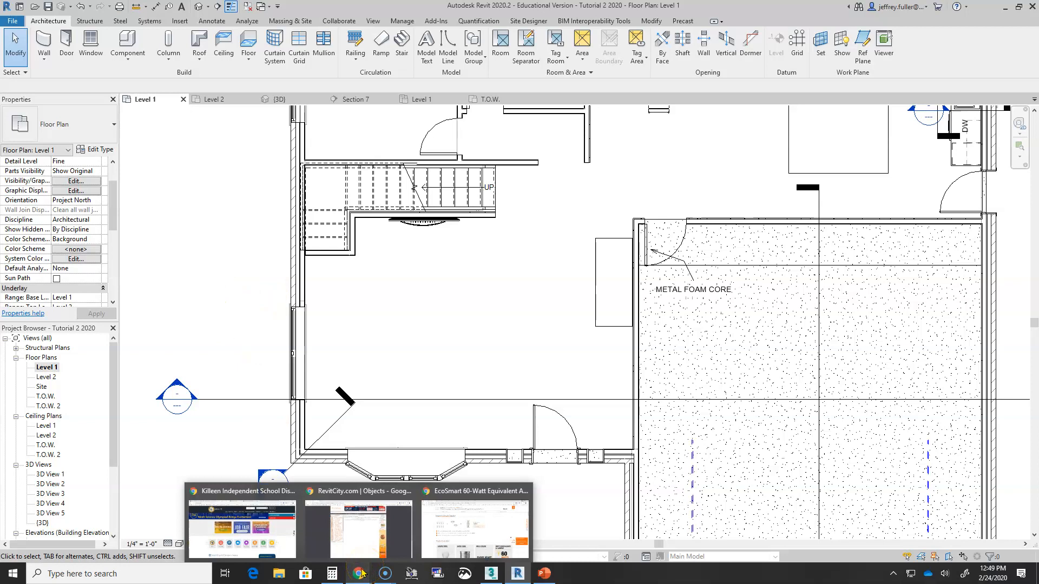
click(367, 538)
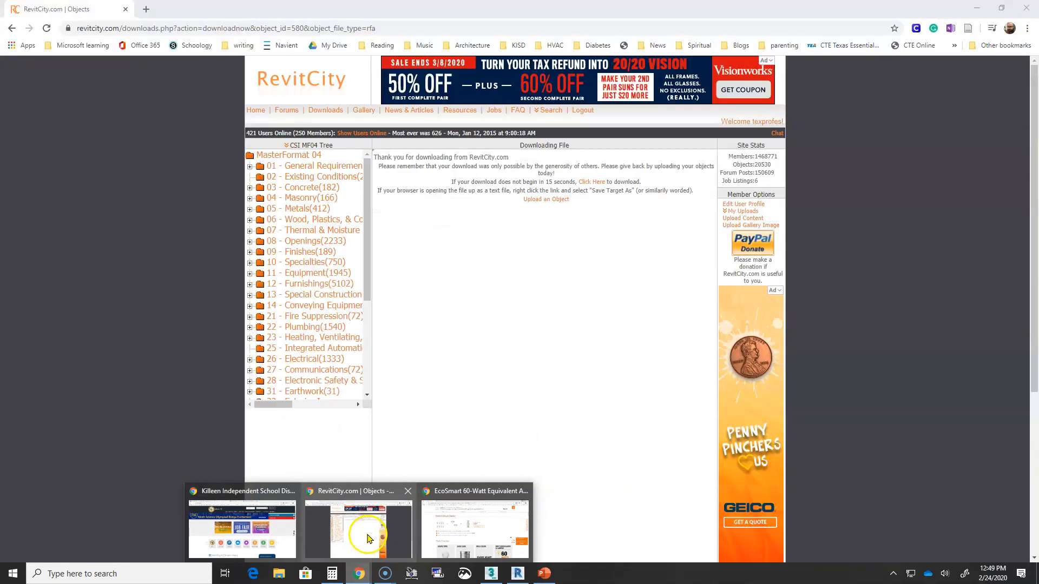
click(367, 536)
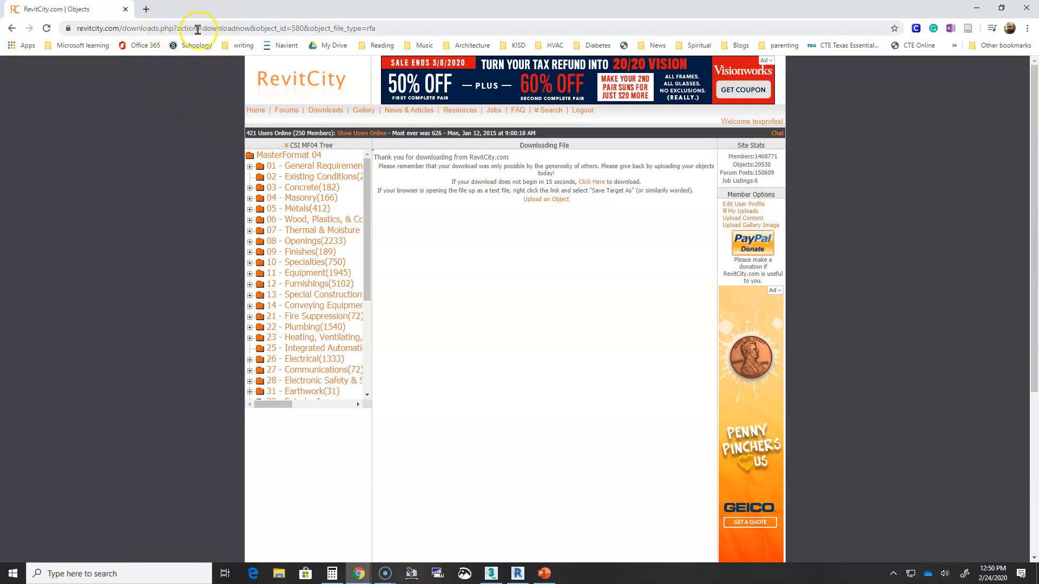
scroll(357, 268, down, 3)
scroll(319, 277, up, 3)
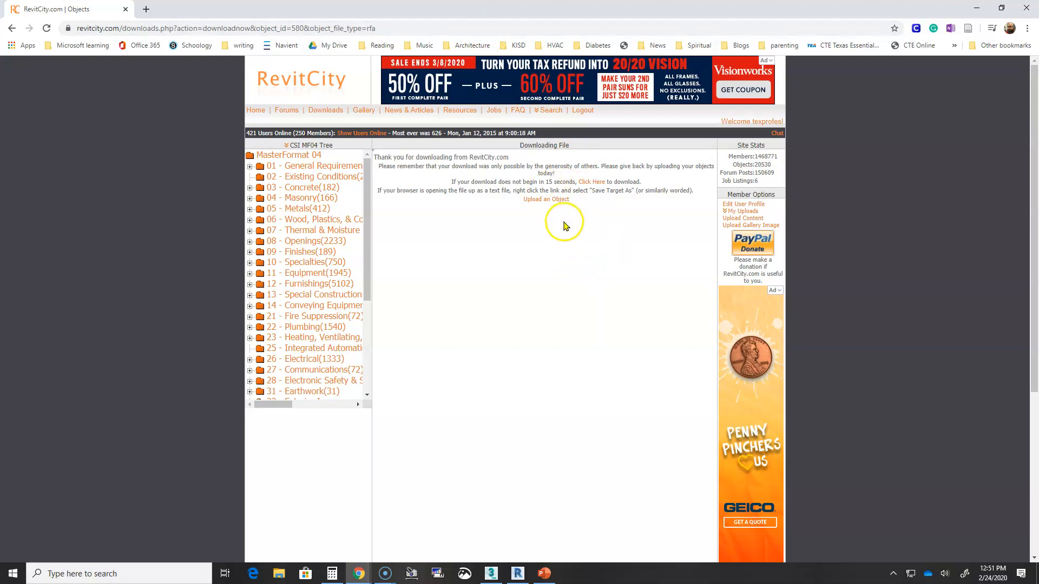
click(326, 110)
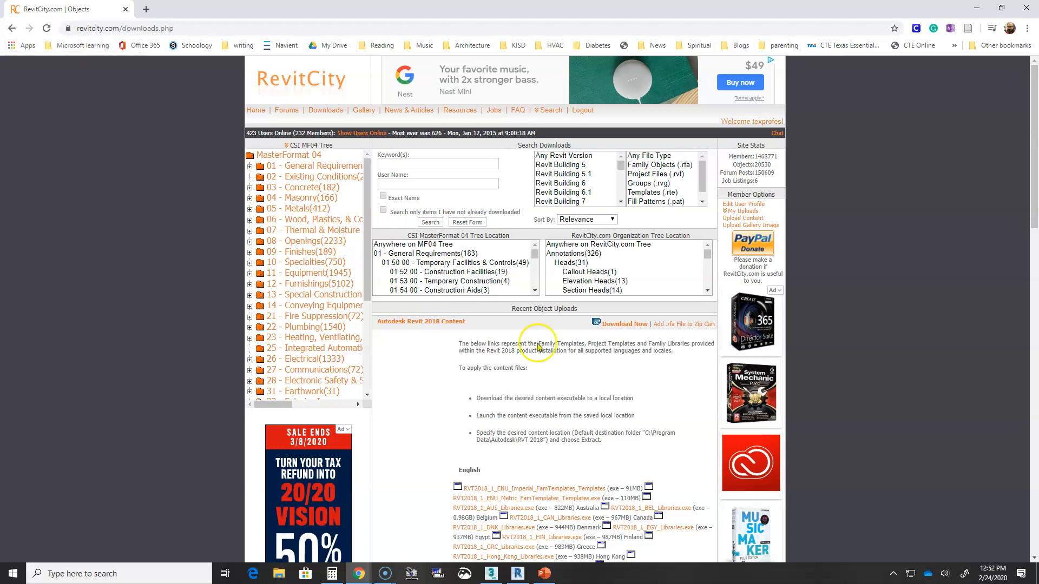
- Search the RevitCity downloads for "ceiling fan" and browse the results
click(419, 164)
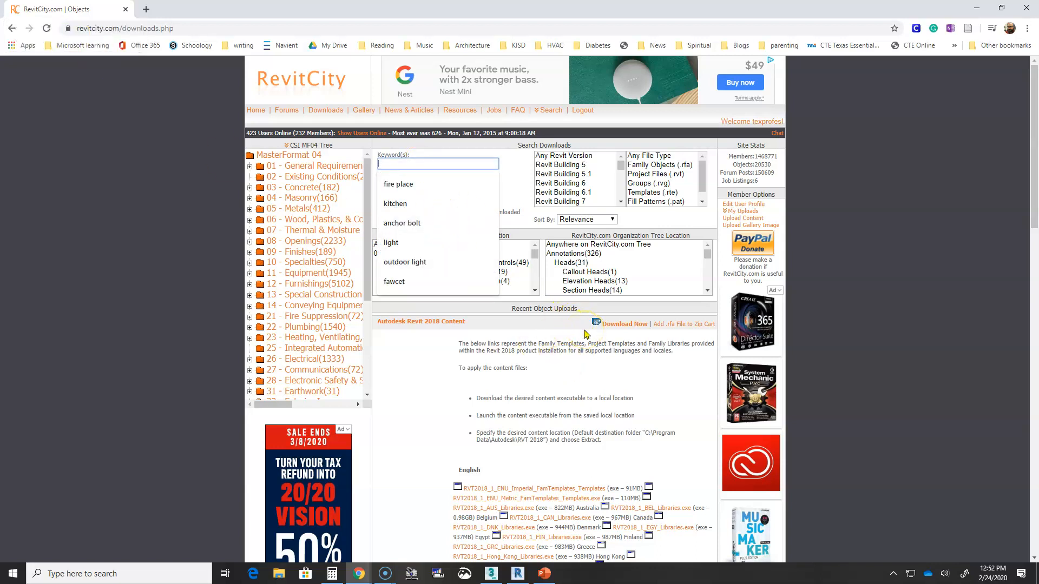
text(ceiling fan)
key(Return)
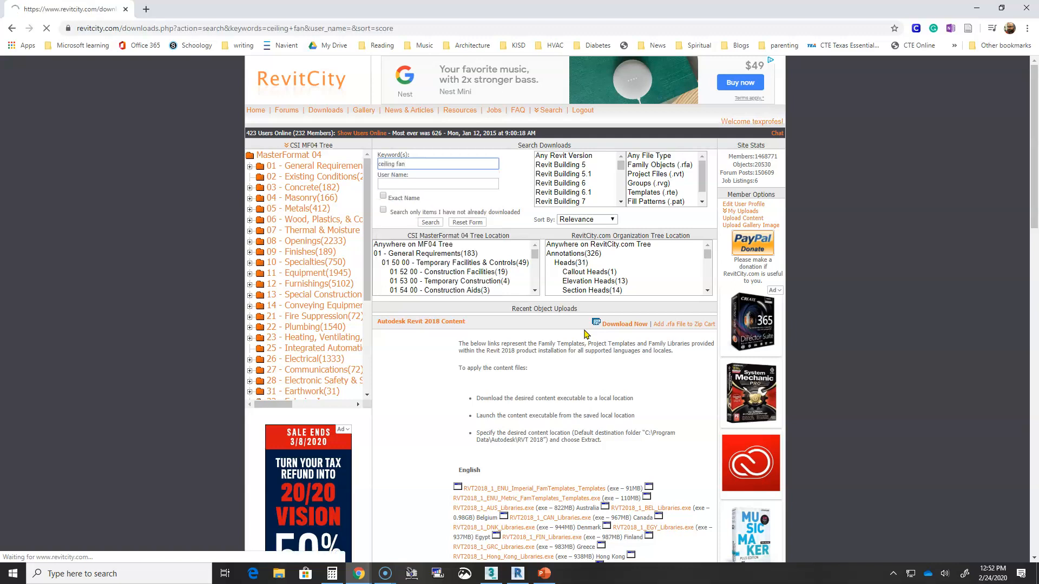
scroll(554, 323, down, 3)
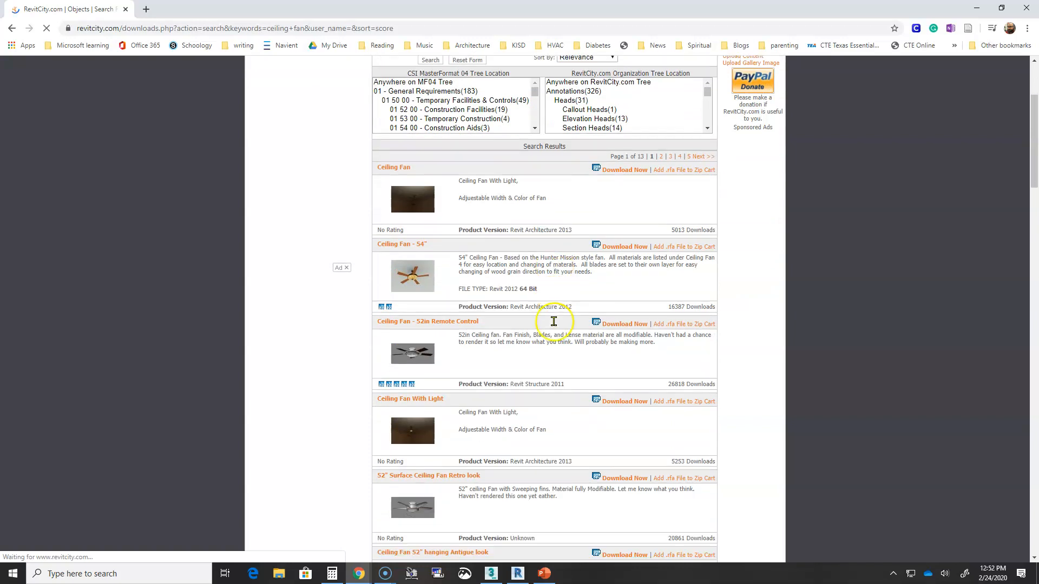
scroll(562, 325, down, 3)
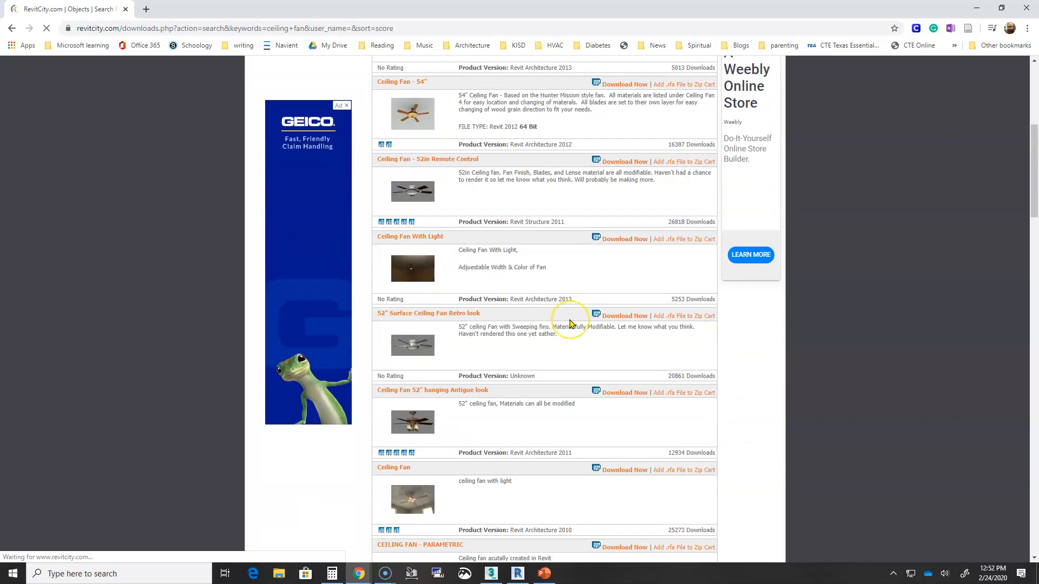
scroll(564, 325, down, 2)
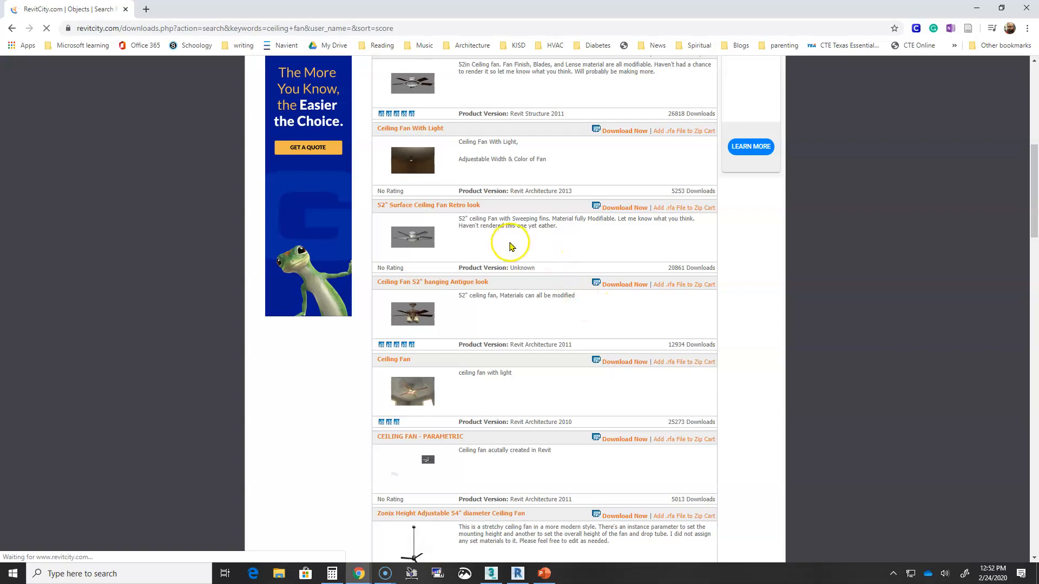
- Download the 52" Surface Ceiling Fan Retro look family
click(459, 208)
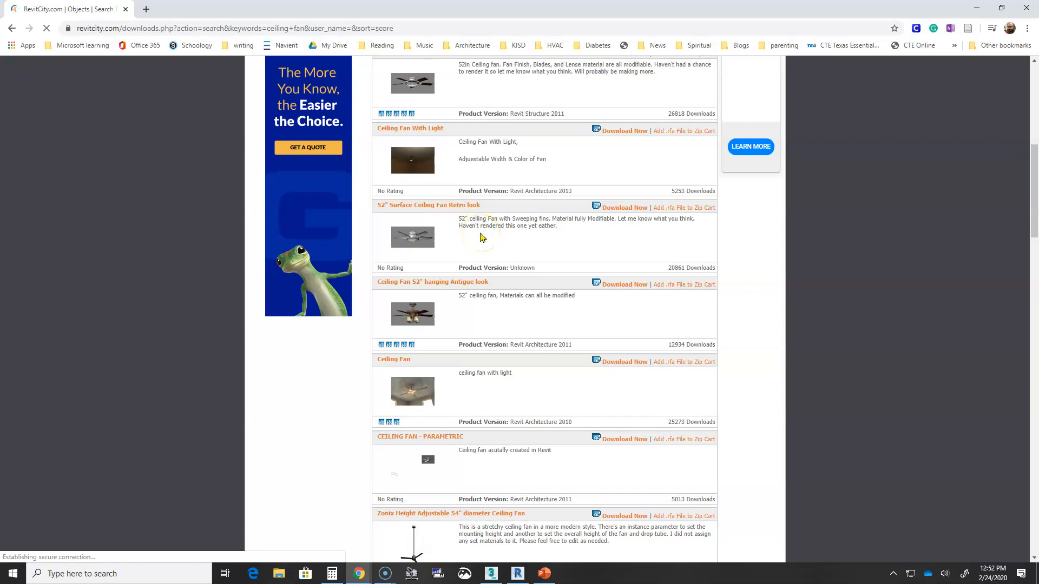
click(629, 229)
click(623, 230)
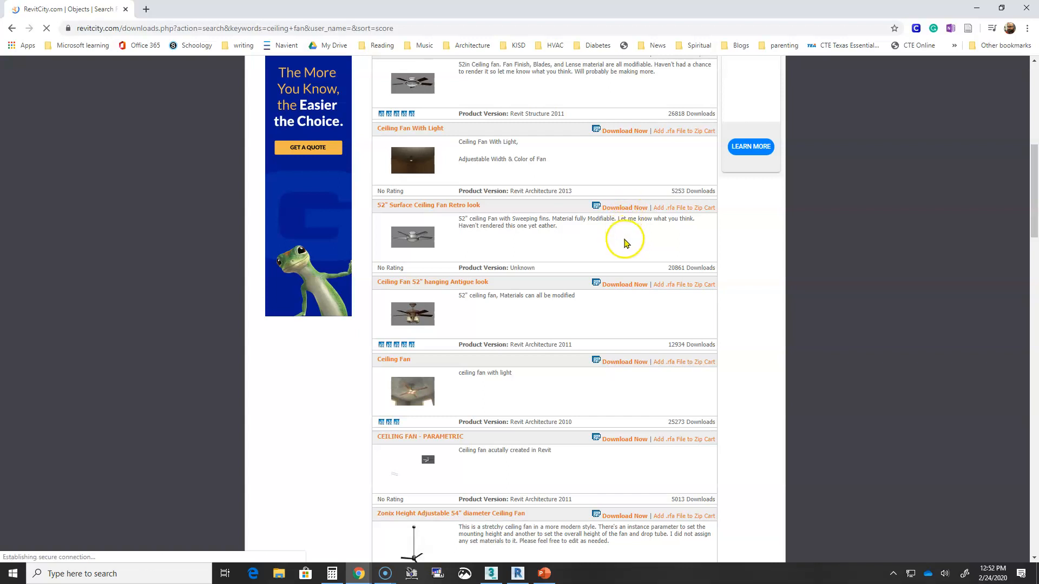
click(622, 209)
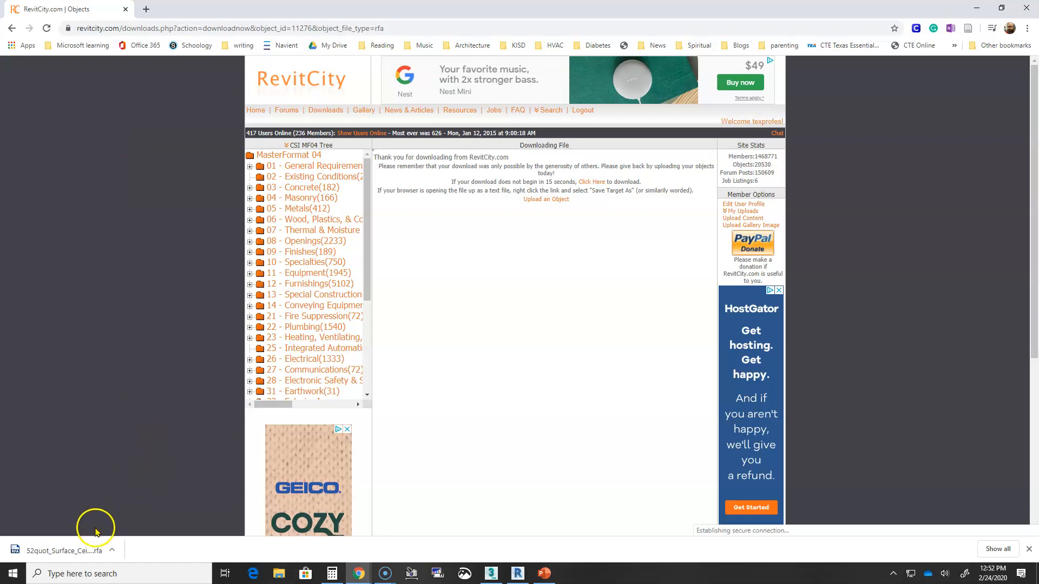
- Open the downloaded fan family in Revit, upgrading the model, then load it into the project and close the family
click(70, 556)
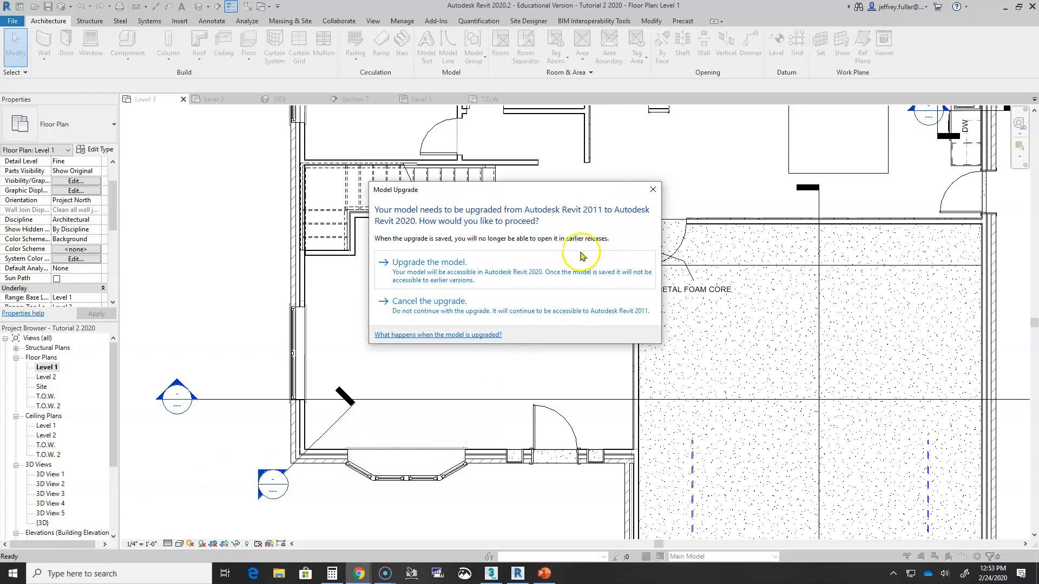
click(436, 264)
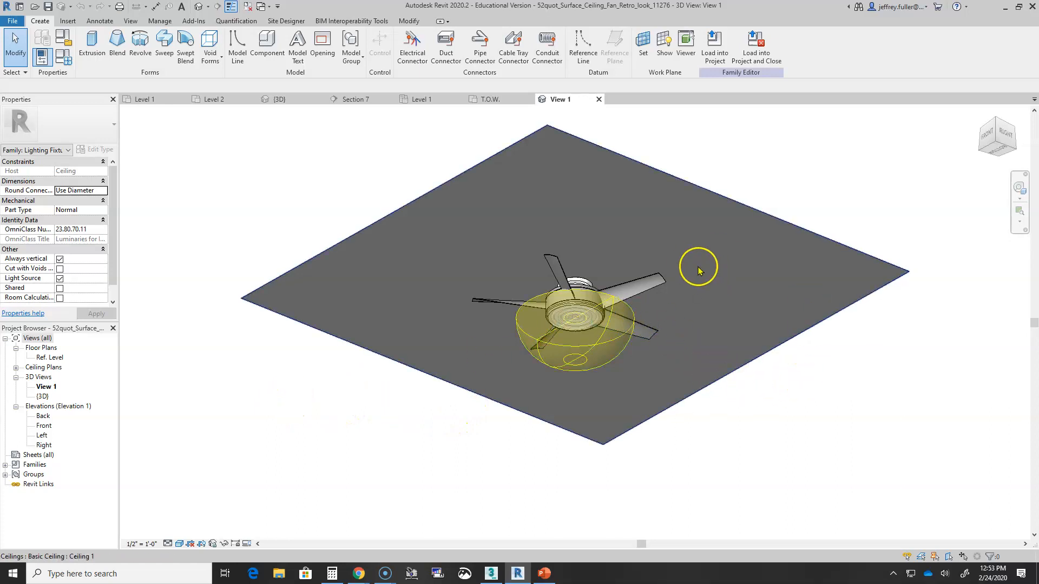
click(755, 52)
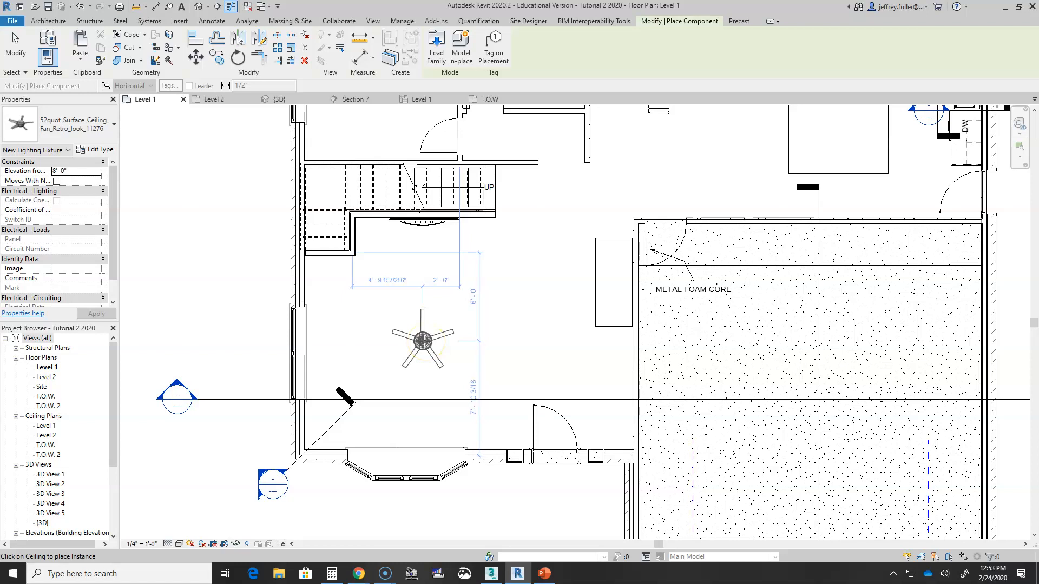
- Place one ceiling fan in the living room, about 8'-7" below the TV wall and 14'-6" from the garage wall
click(422, 340)
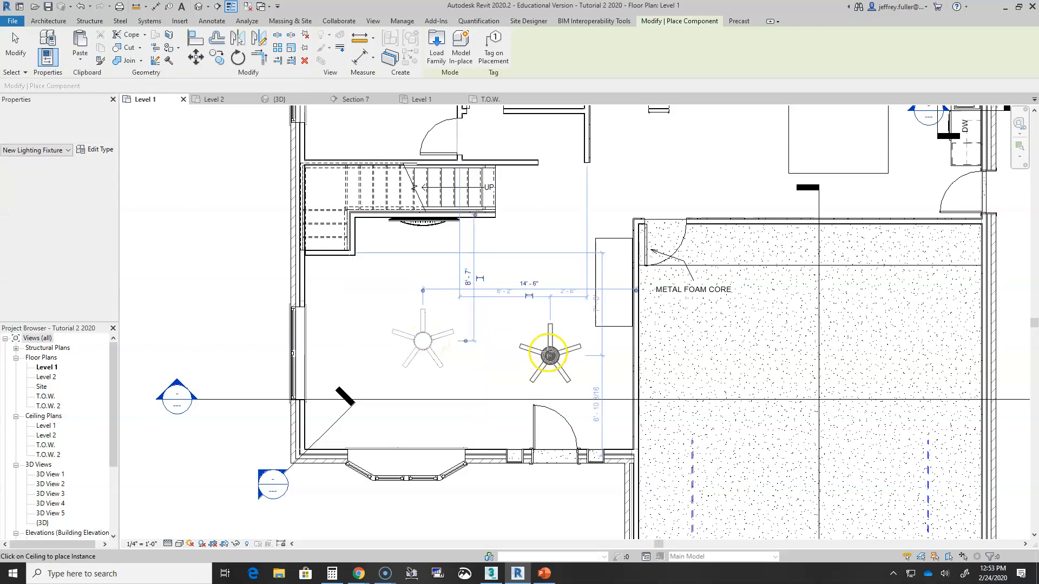
click(334, 272)
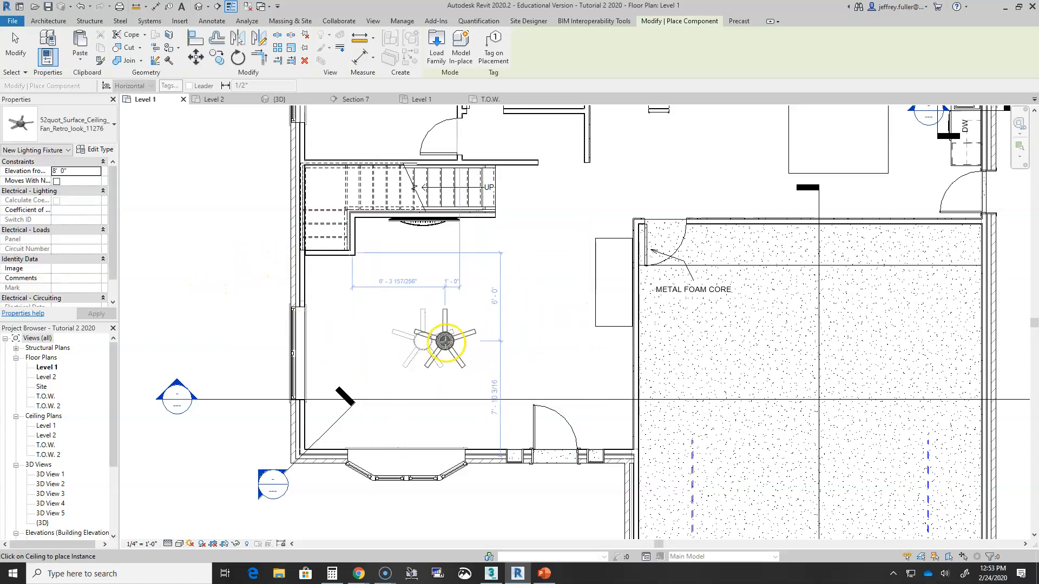
click(47, 368)
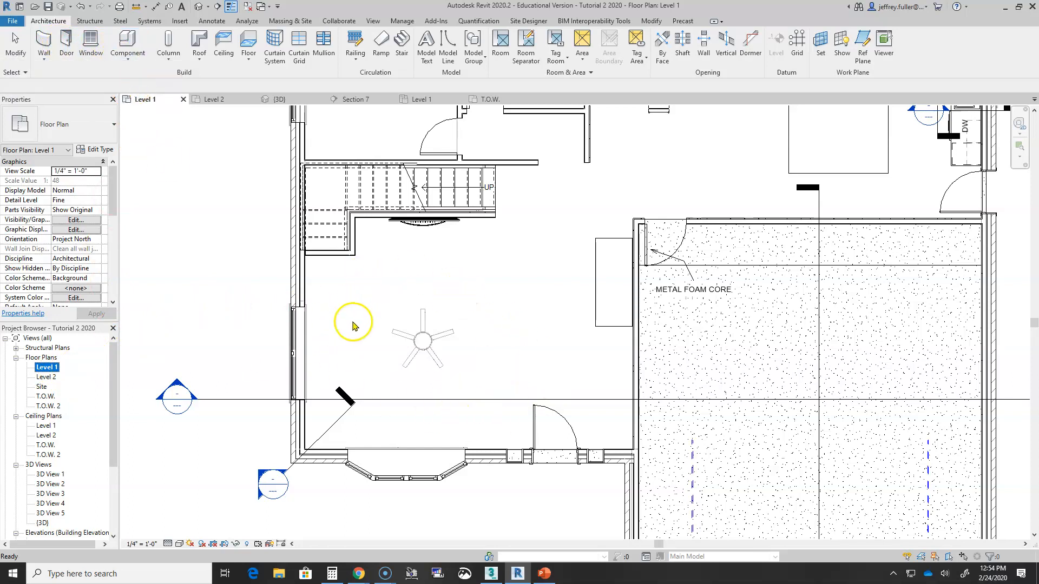
- Load the Downlight - Recessed Can family from the Internal lighting folder as a new component
click(128, 40)
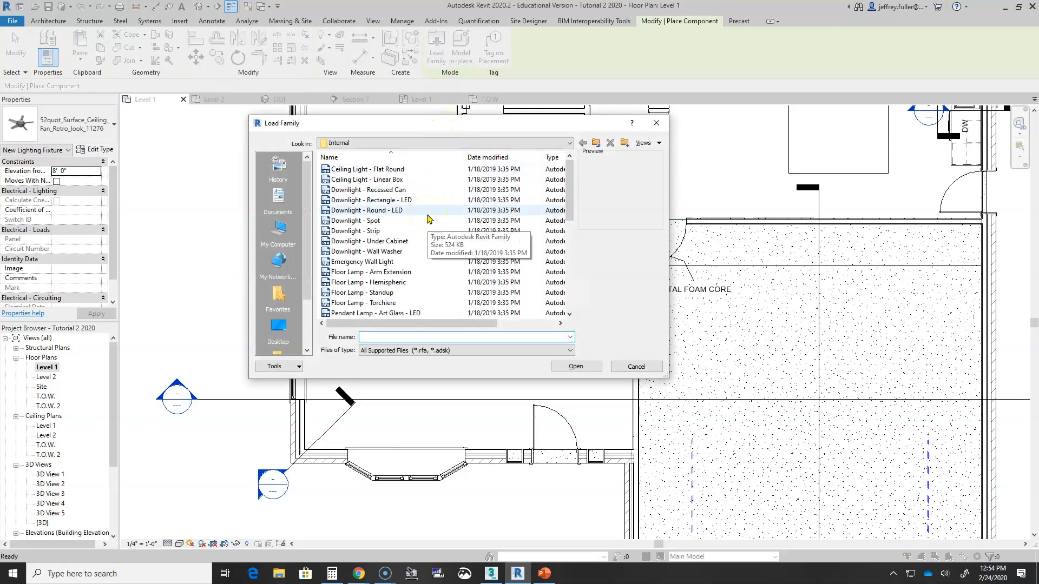
click(402, 203)
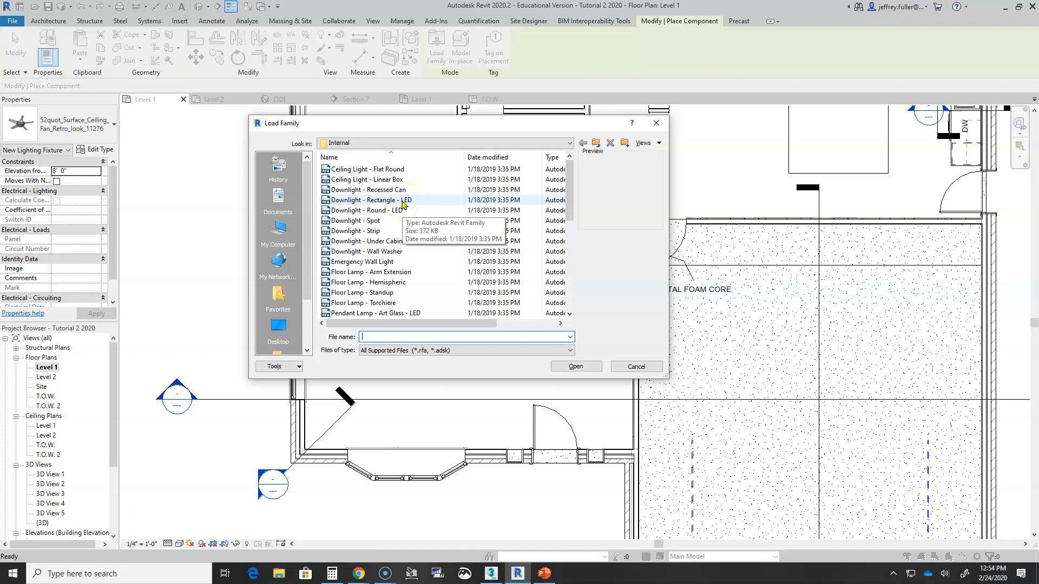
click(386, 210)
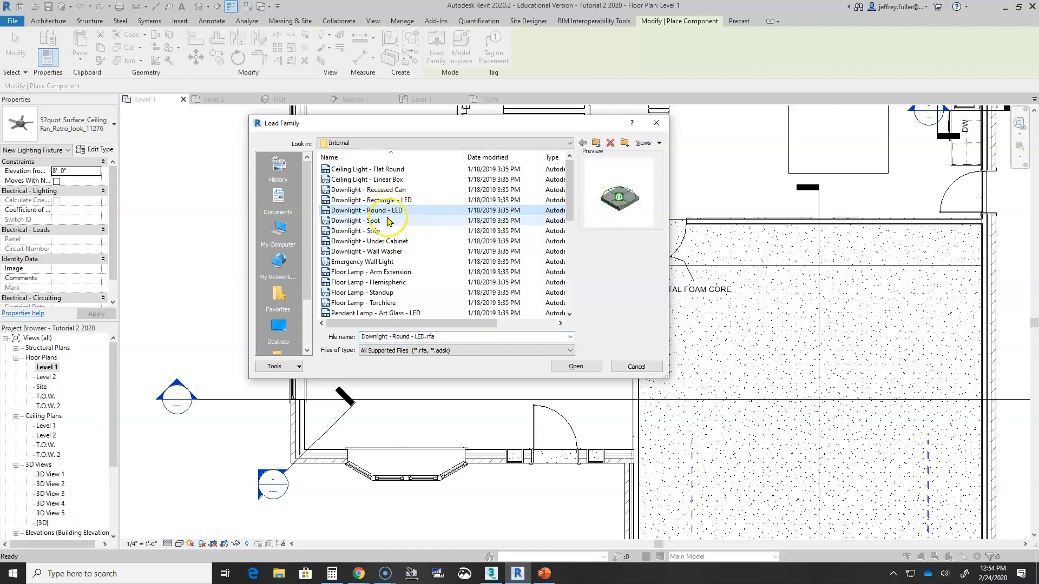
click(384, 190)
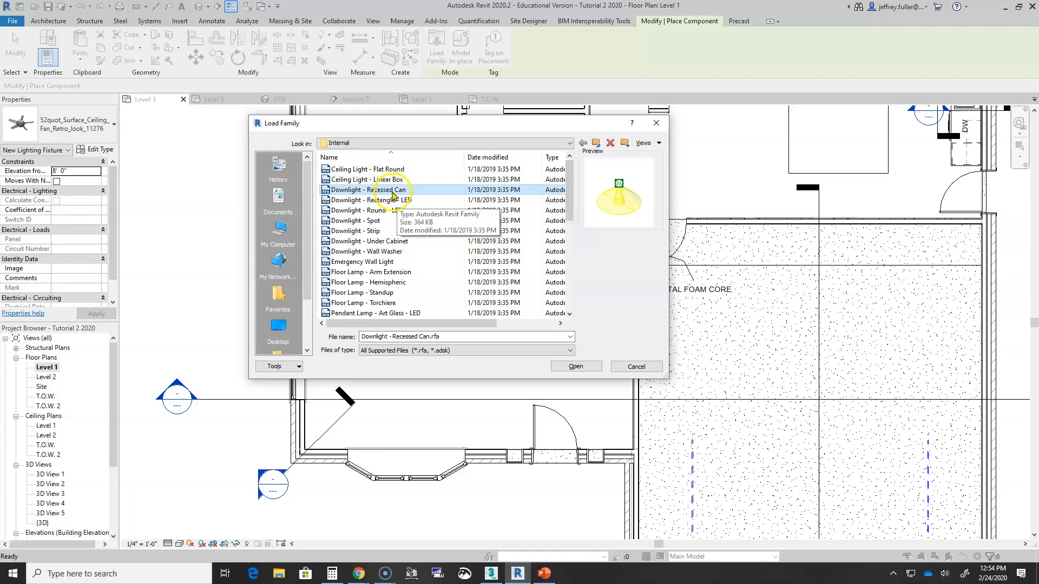
click(576, 366)
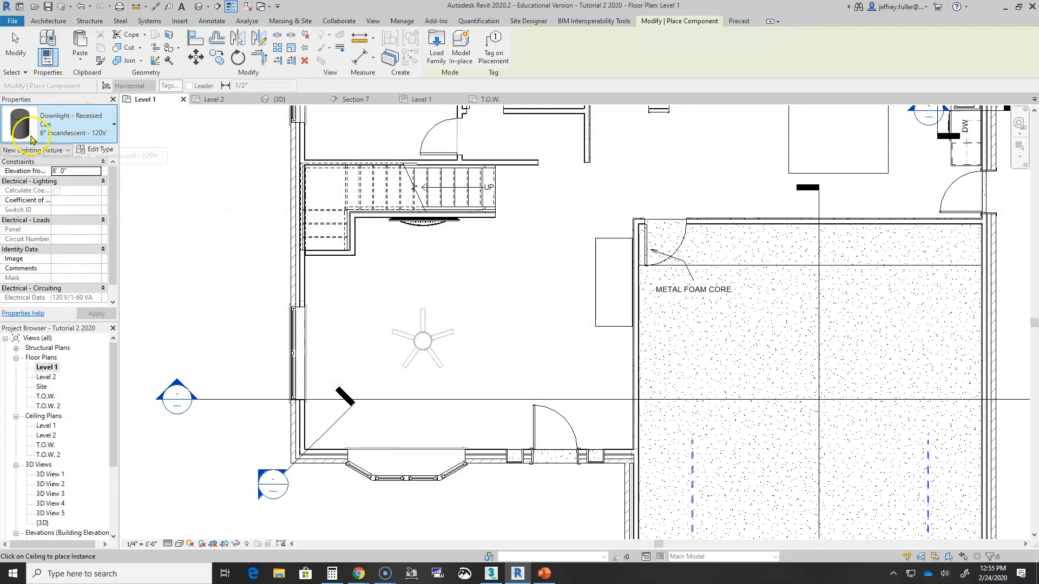
- Place a 6" Incandescent - 120V recessed can up and to the left of the fan, about 2'-7" below the under-stair wall
click(76, 128)
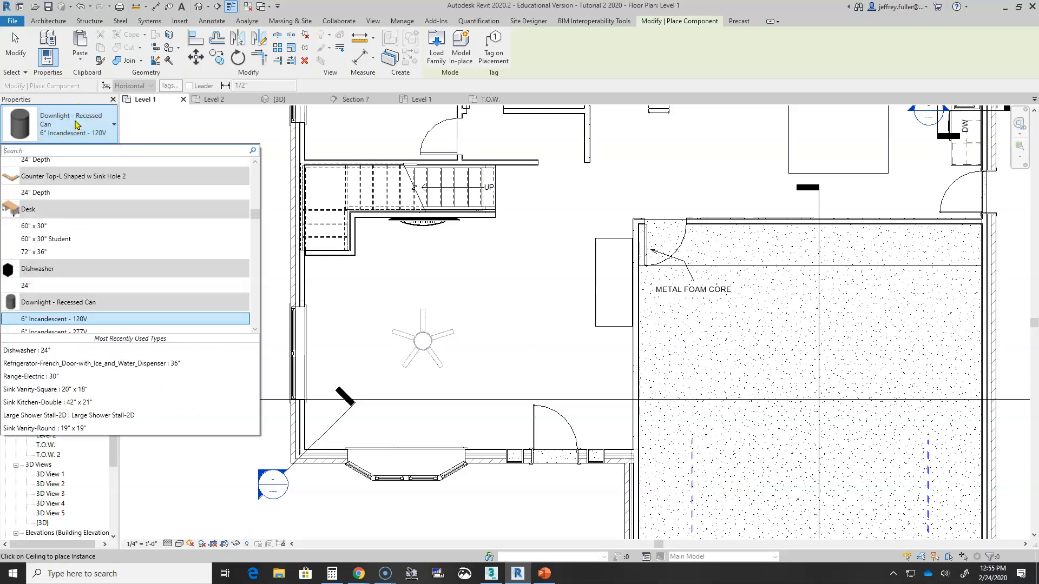
click(93, 227)
scroll(93, 301, down, 2)
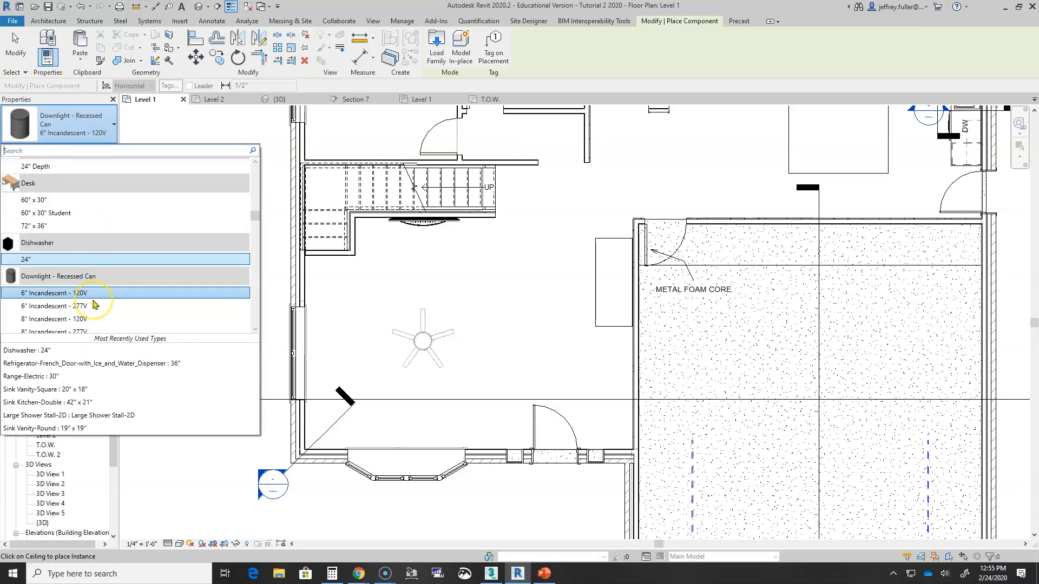
mouse_move(46, 293)
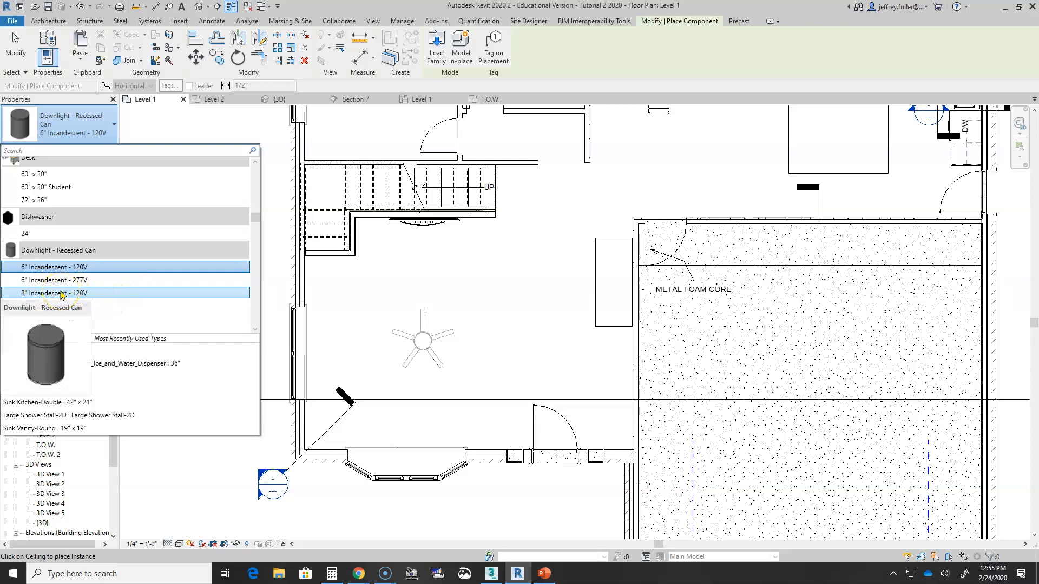
click(87, 121)
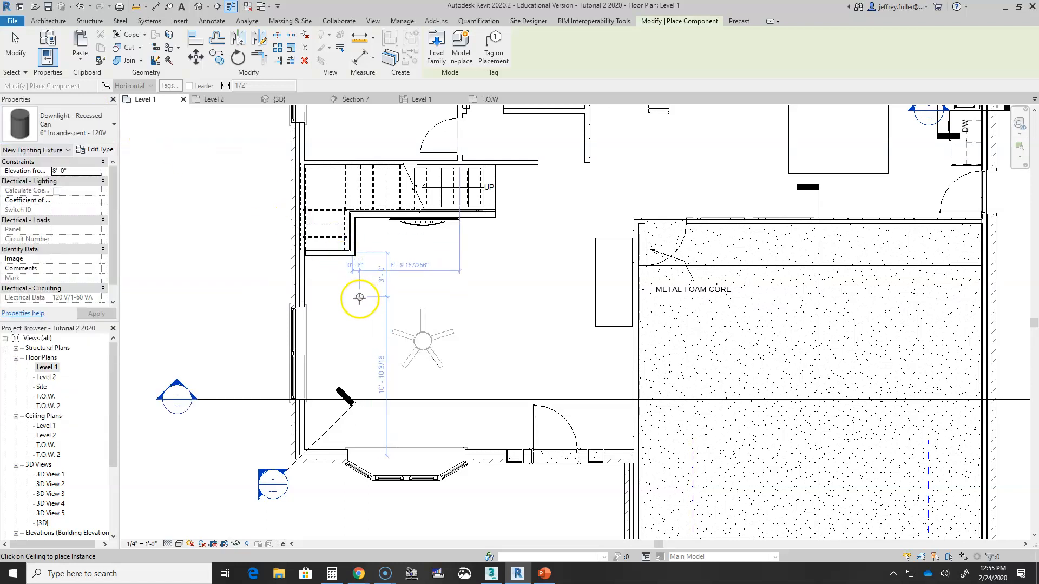
scroll(359, 297, up, 3)
scroll(341, 278, down, 2)
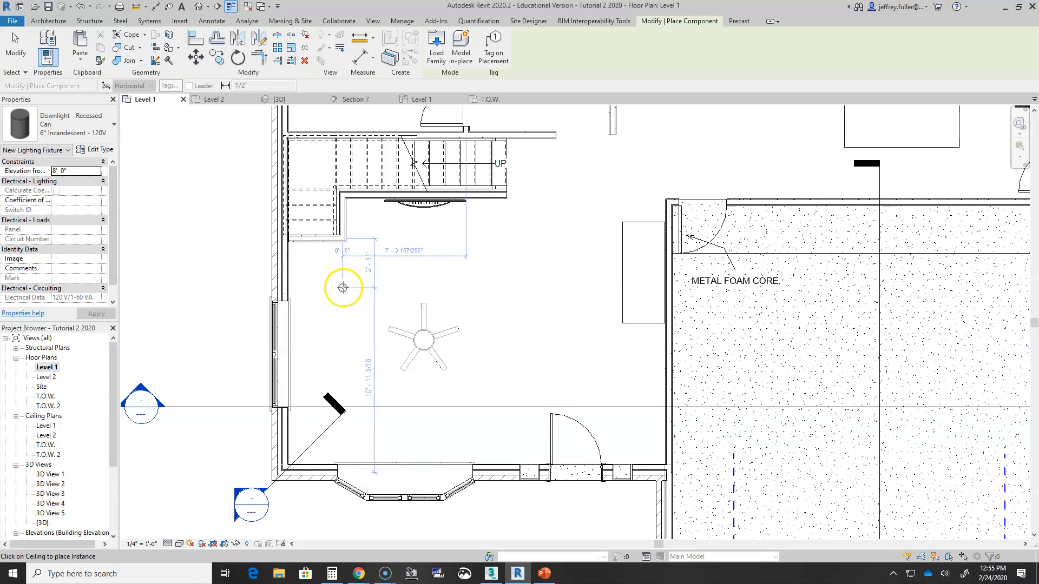
click(344, 282)
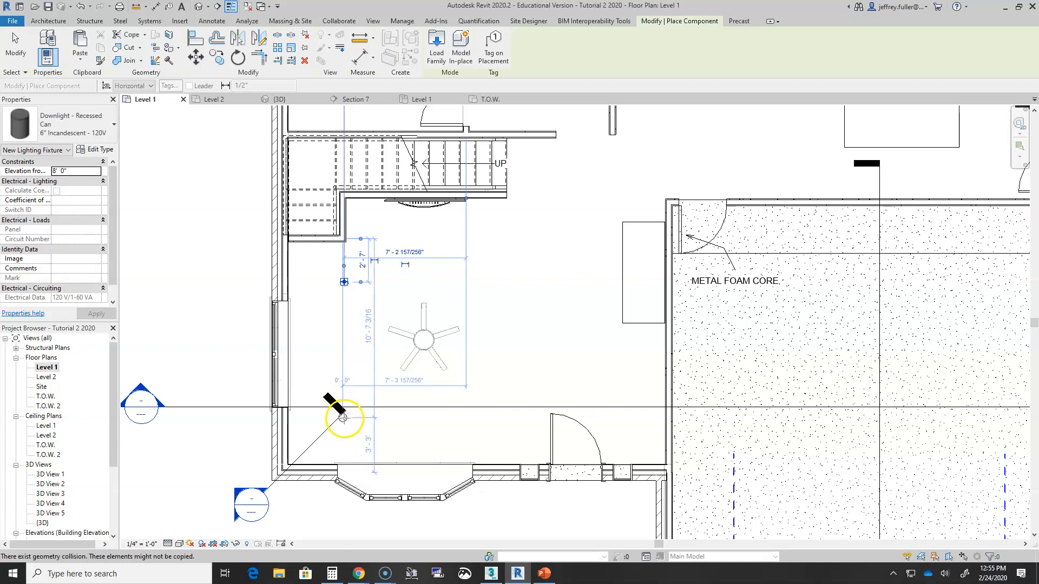
- Place two more recessed cans directly below the first one, about 10'-8" and 6'-4" below the under-stair wall
scroll(344, 419, up, 3)
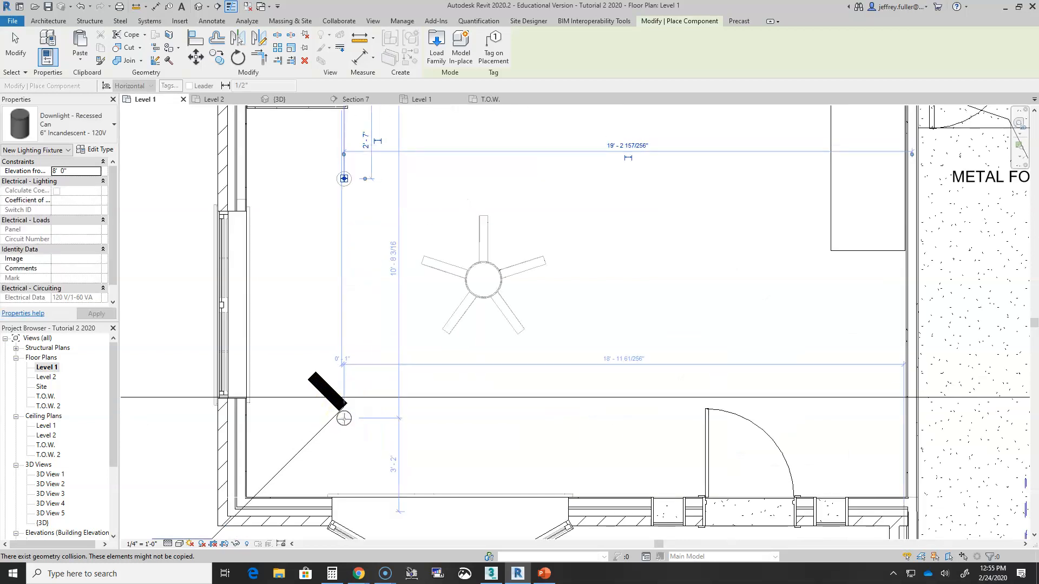
click(344, 418)
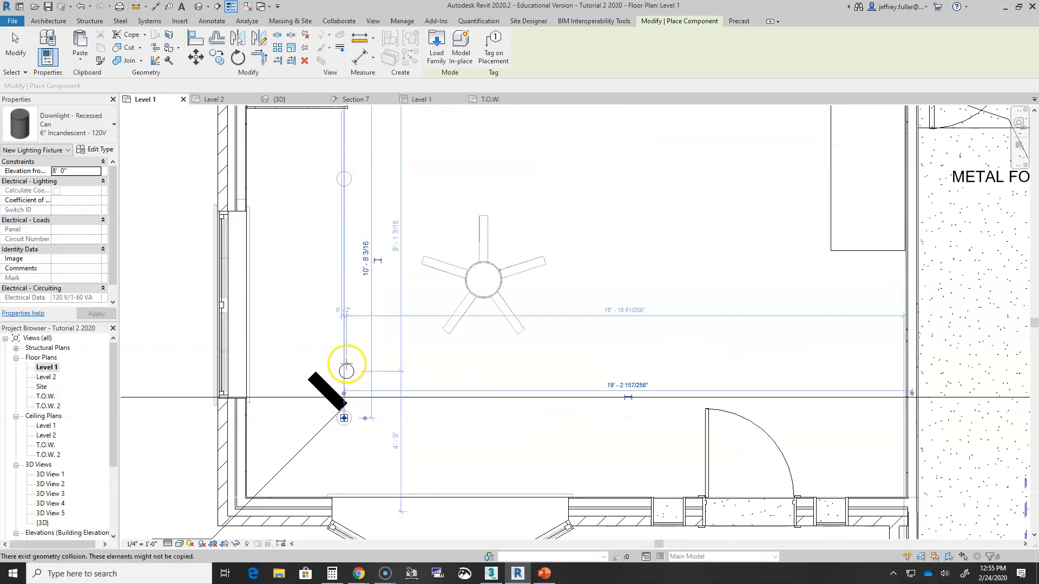
click(344, 289)
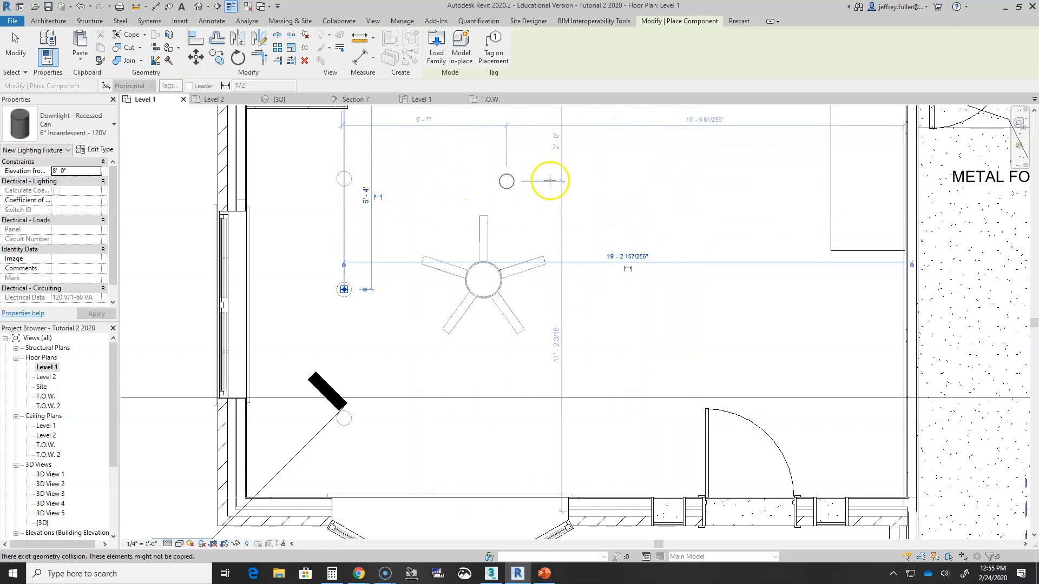
key(Escape)
key(Escape)
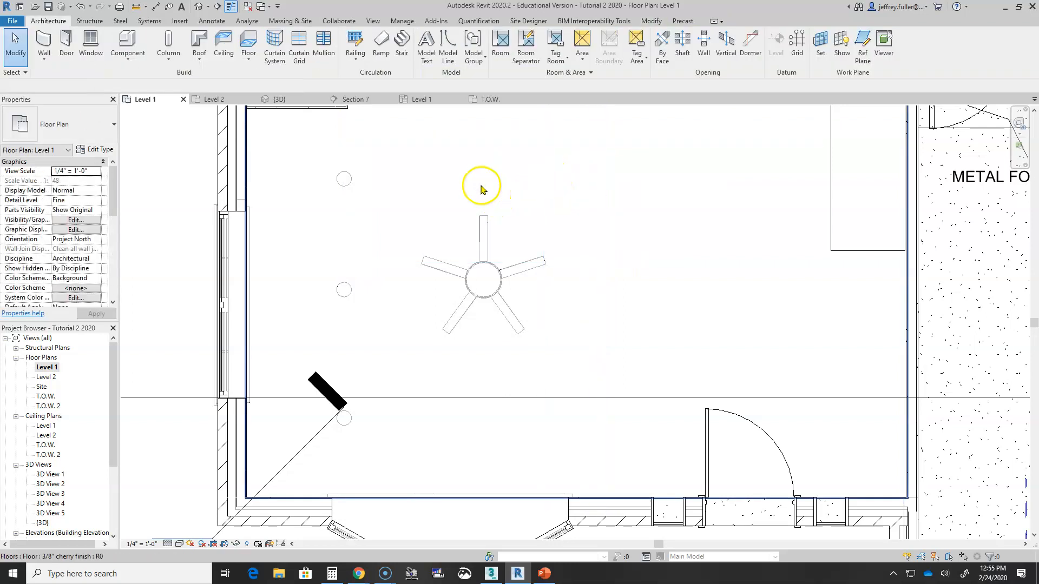
click(364, 169)
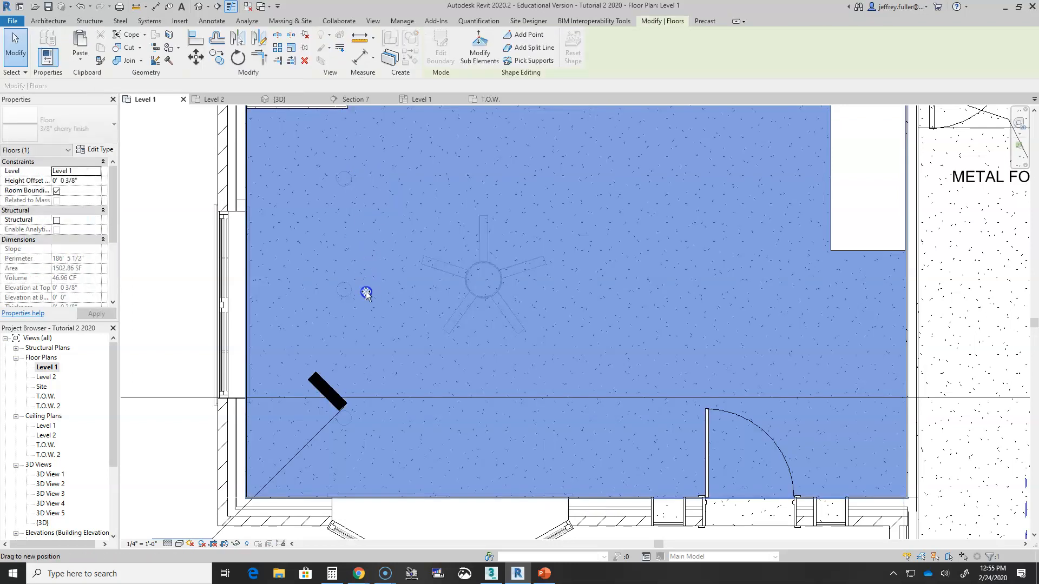
key(Escape)
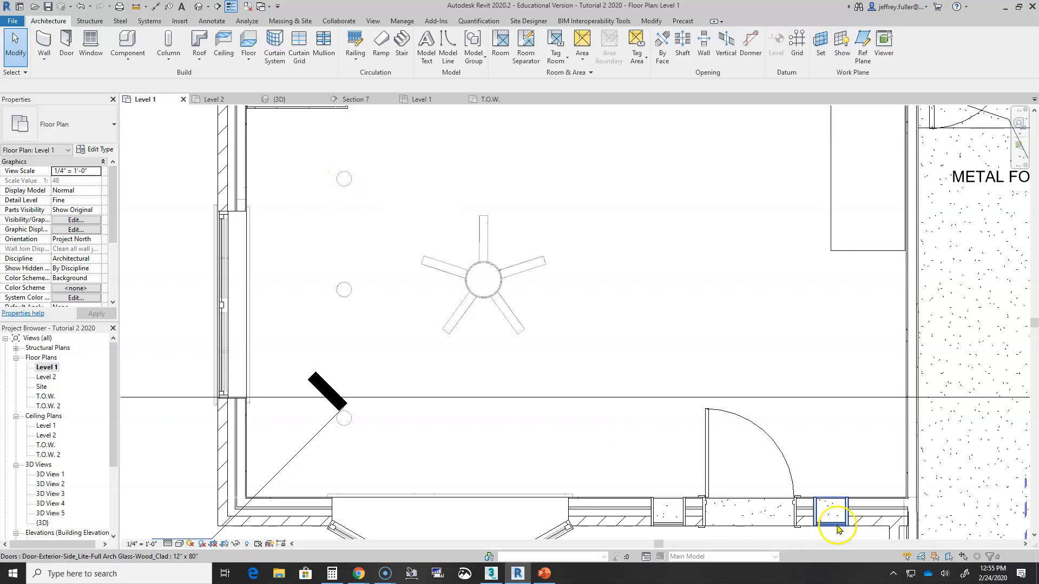
click(346, 192)
key(Escape)
- Place three recessed cans in a column between fan and garage wall, about 9'-5" from that wall, roughly level with the three existing cans
scroll(355, 255, down, 2)
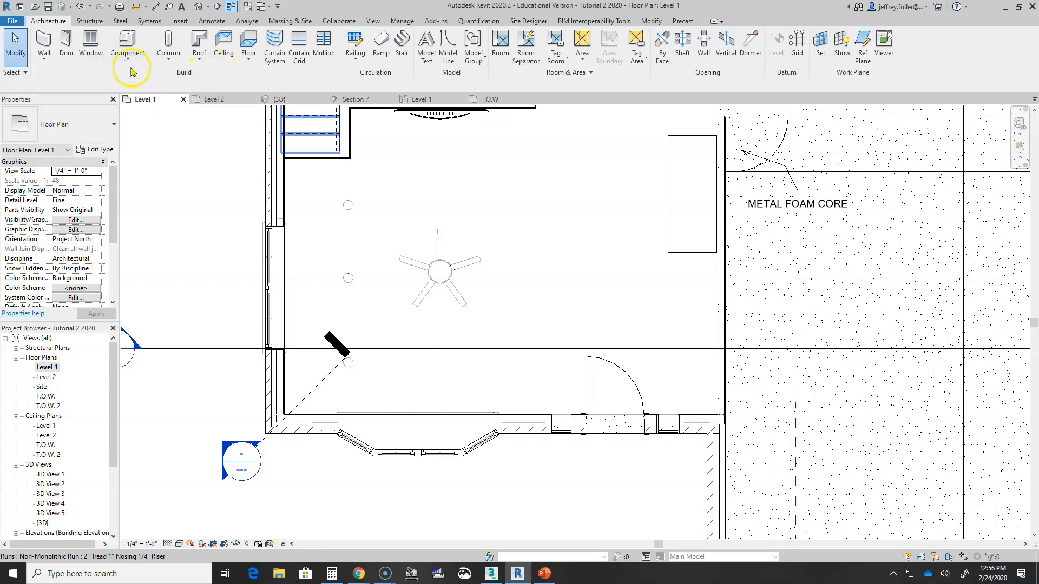
click(129, 42)
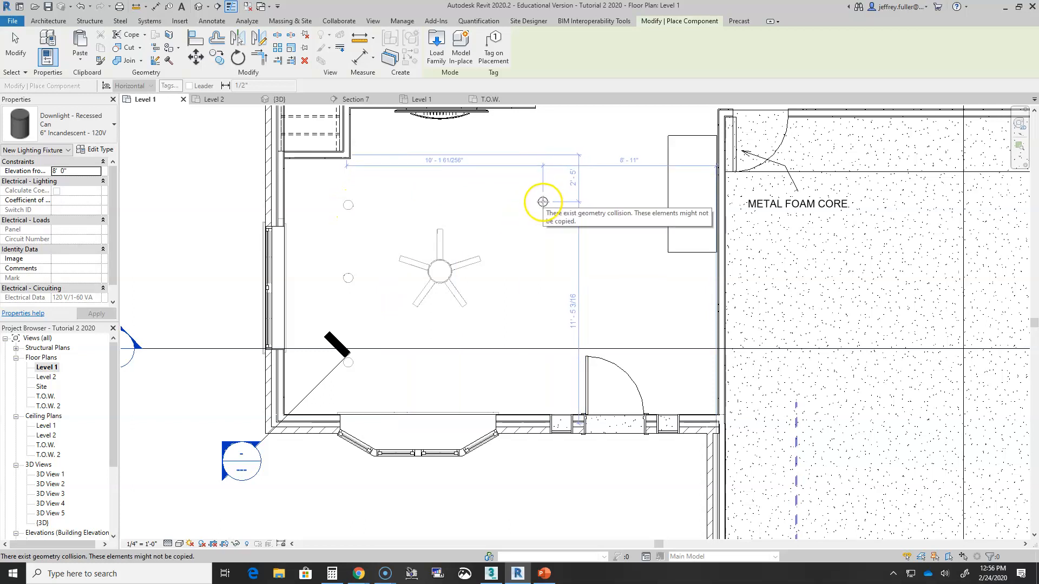
click(537, 202)
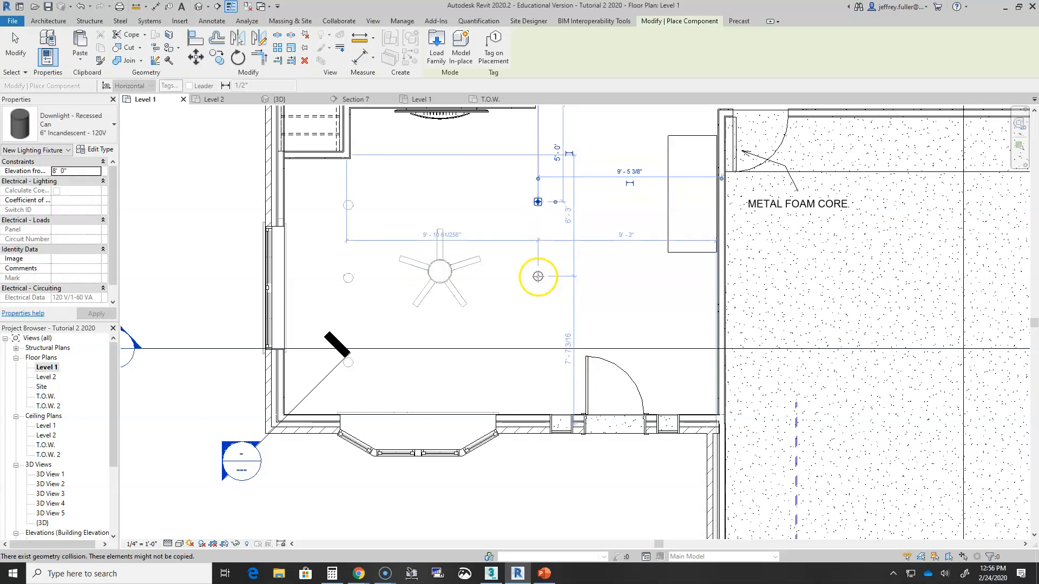
click(537, 276)
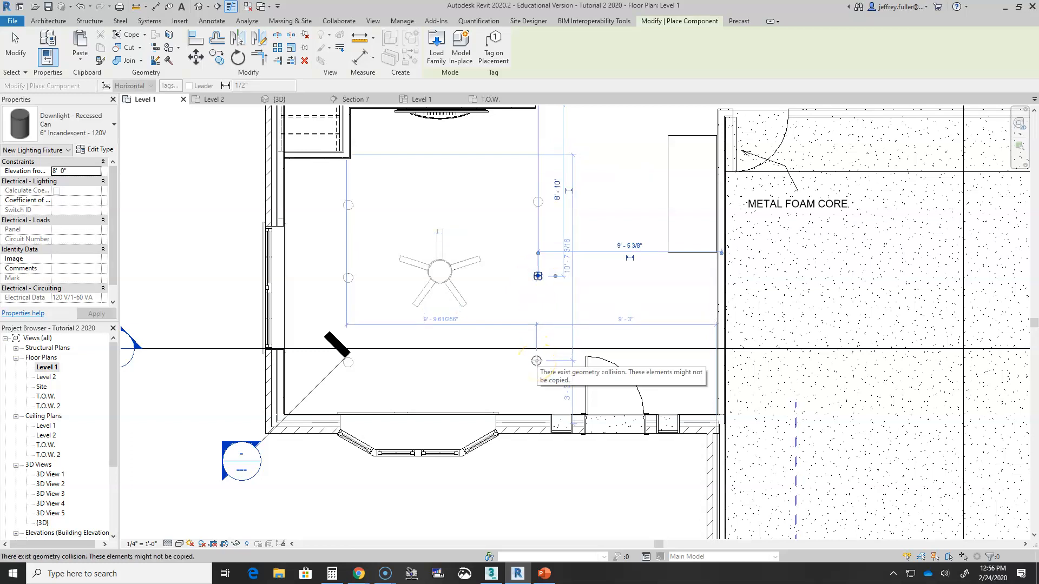
click(538, 360)
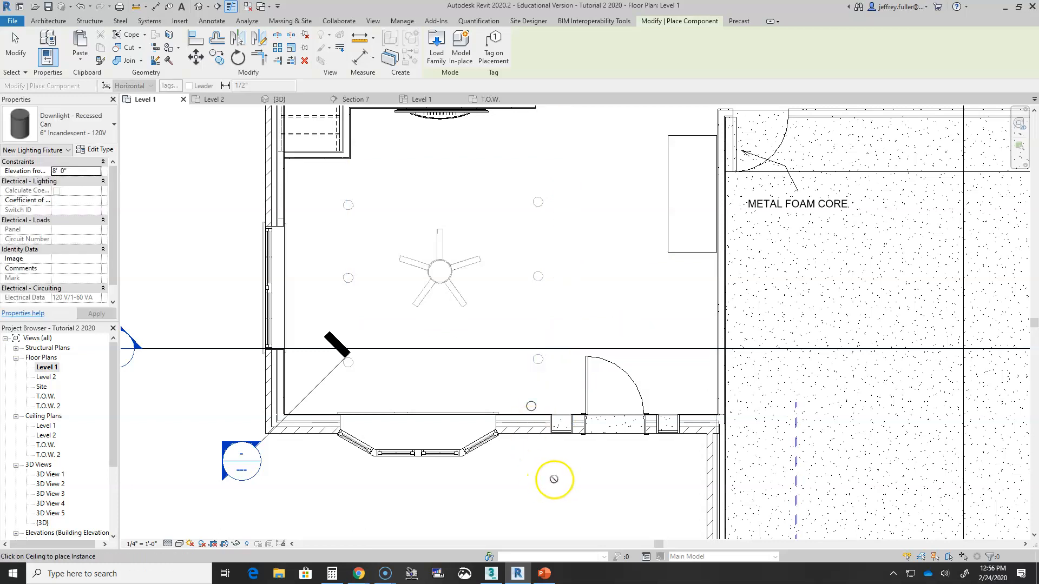
key(Escape)
key(Escape)
- Examine the Level 1 floor plan from the lit living room to the dining area, kitchen and bedrooms
scroll(529, 468, down, 2)
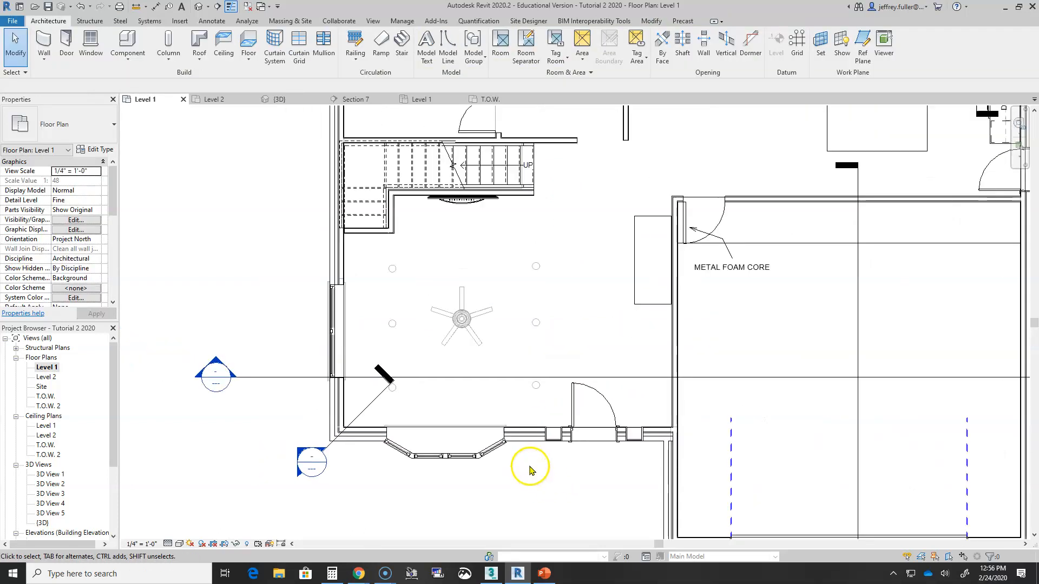
middle_drag(537, 470, 496, 475)
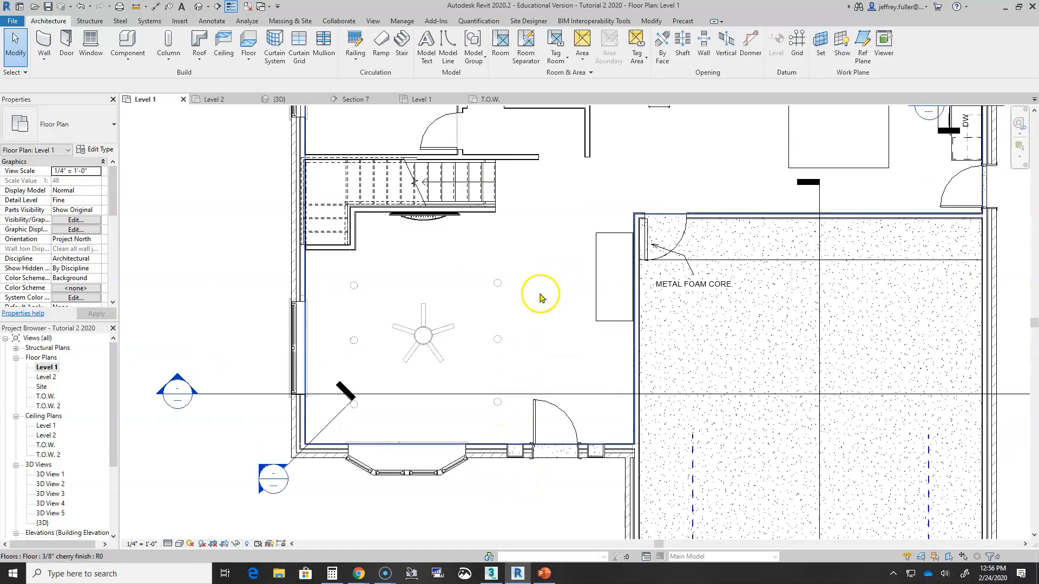
scroll(540, 297, down, 1)
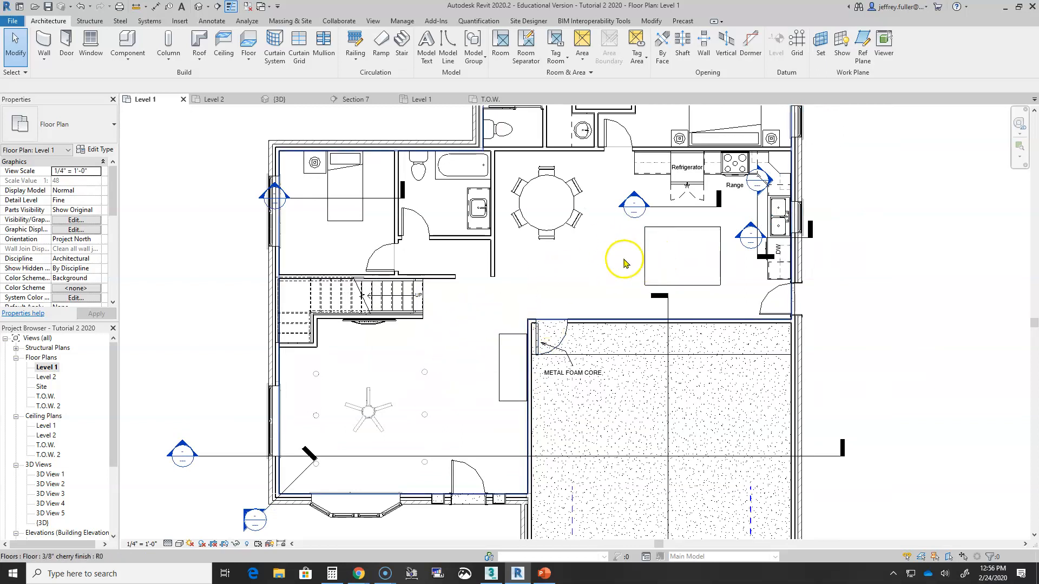
scroll(463, 378, down, 3)
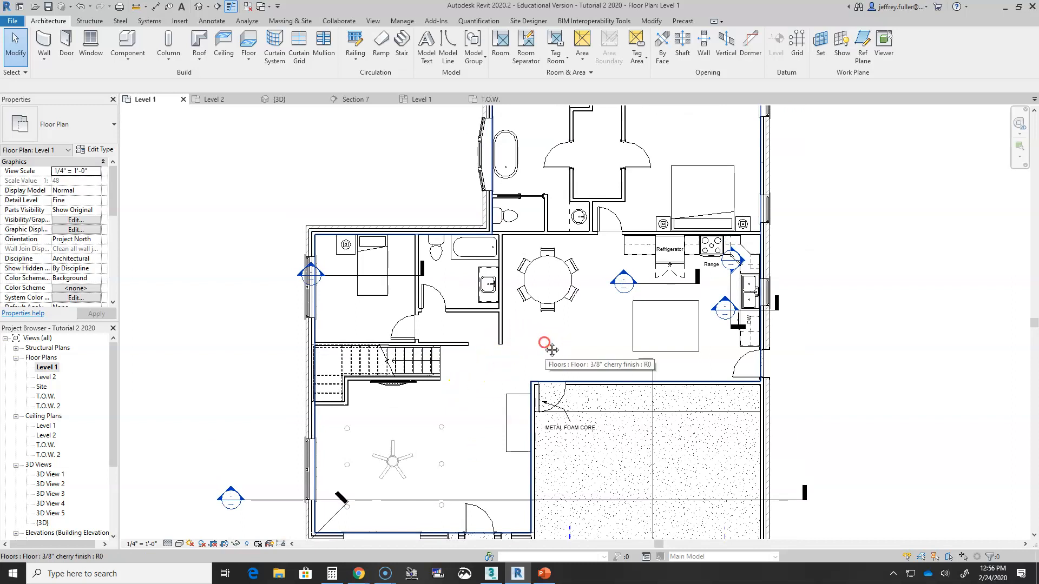
scroll(522, 346, down, 1)
scroll(507, 360, down, 1)
middle_drag(503, 366, 534, 338)
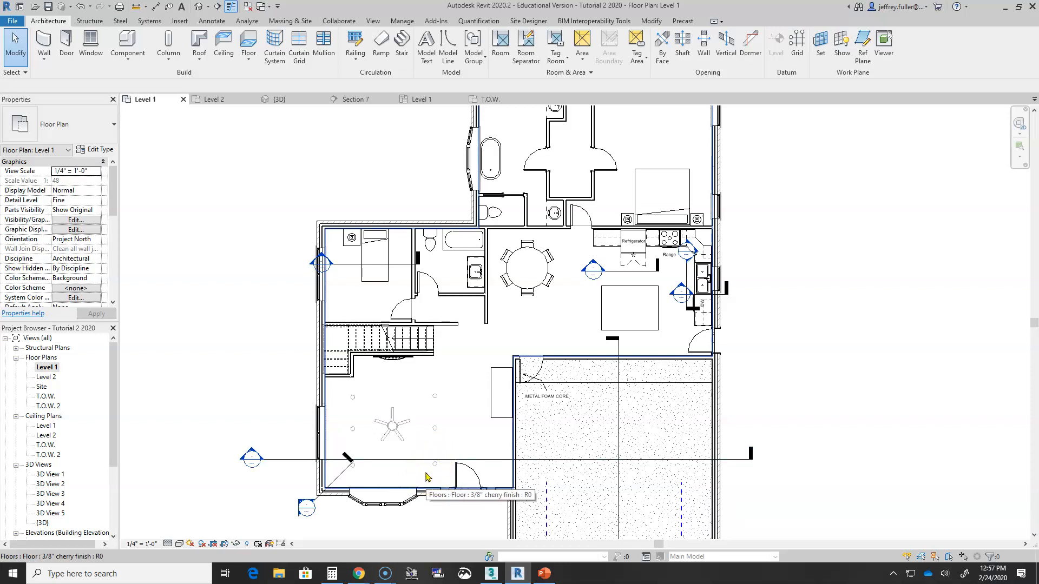
click(469, 407)
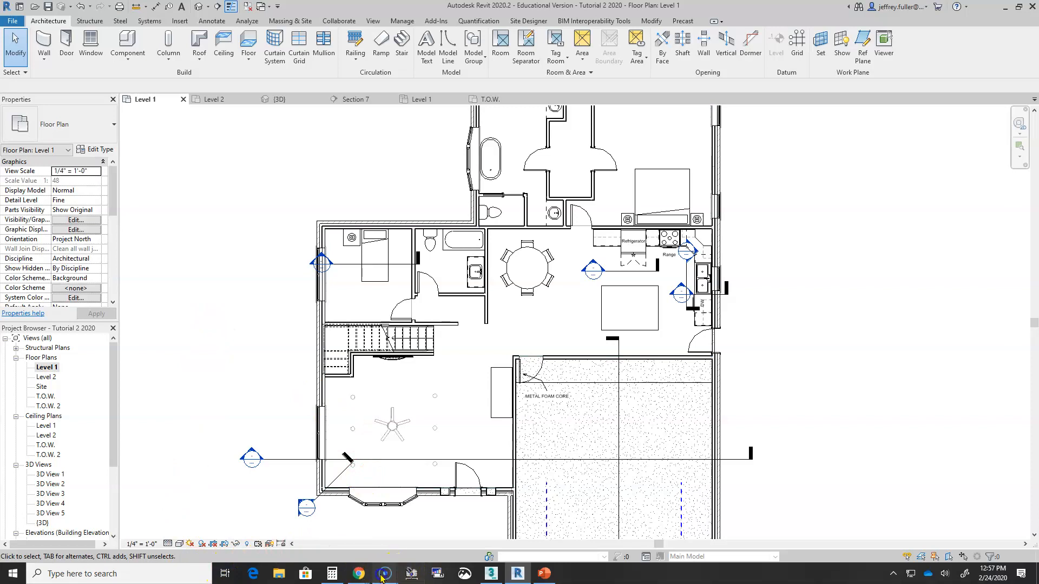
mouse_move(382, 578)
click(368, 525)
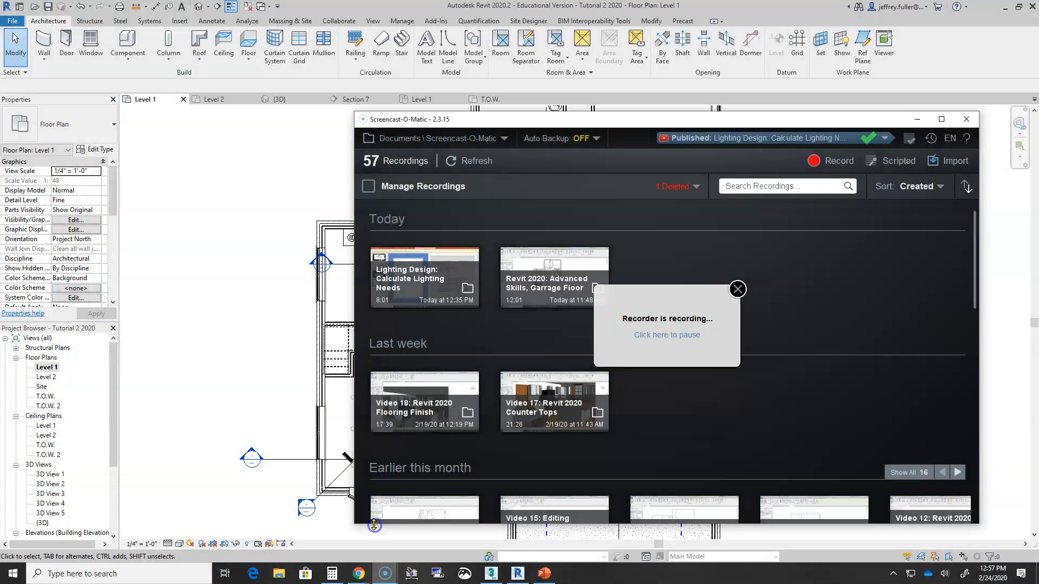